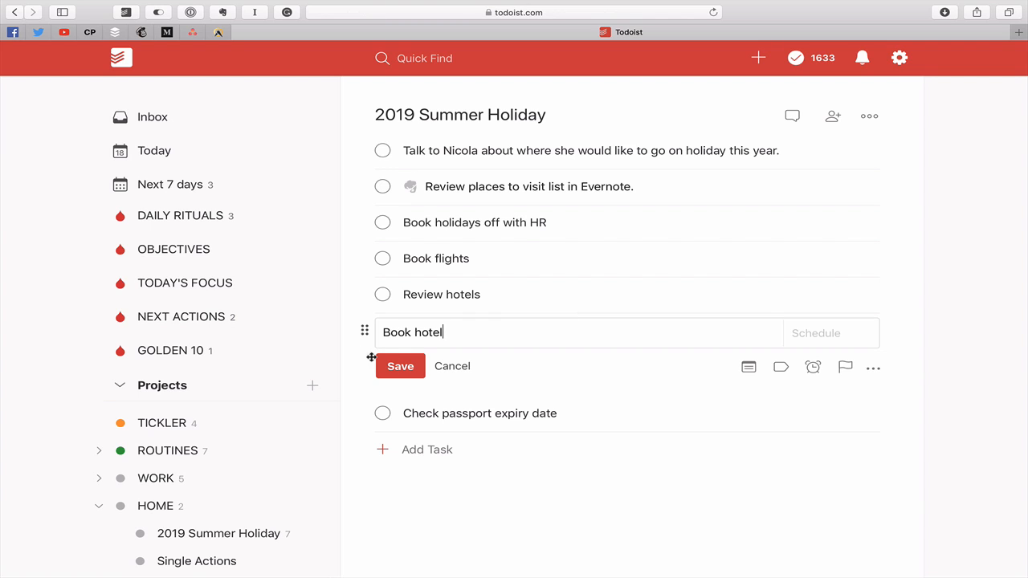
Step: Save the "Book hotel" task in the 2019 Summer Holiday project
click(402, 369)
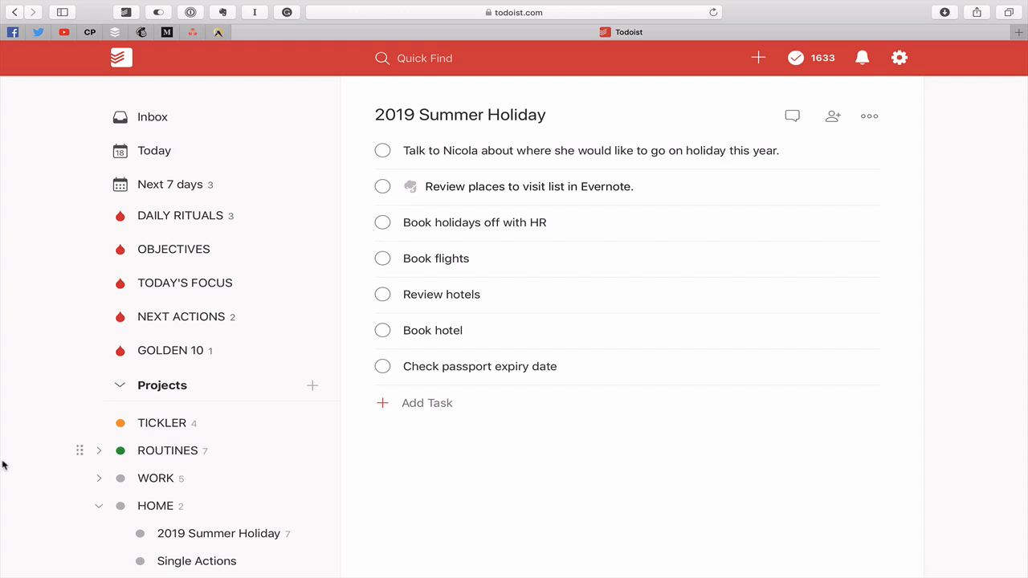
Step: Open the TICKLER project and review how the ABGT350 ticket task is worded, dated and prioritised
click(169, 432)
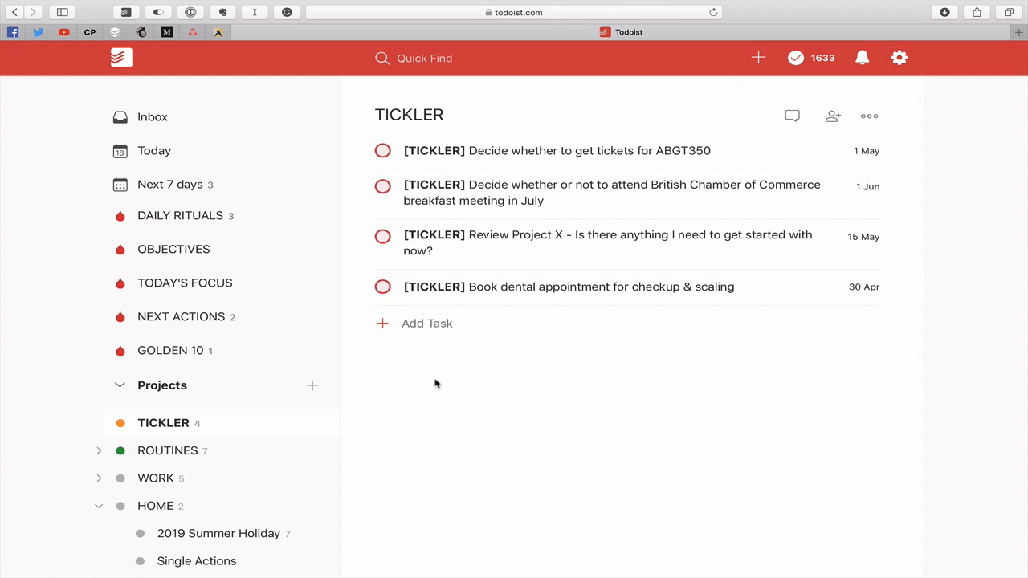
click(446, 157)
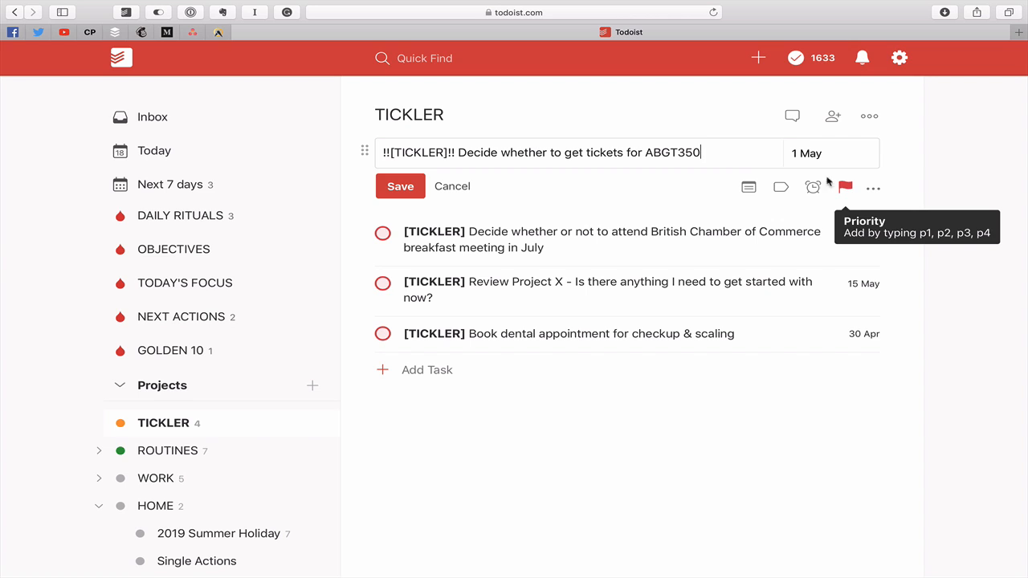
click(393, 189)
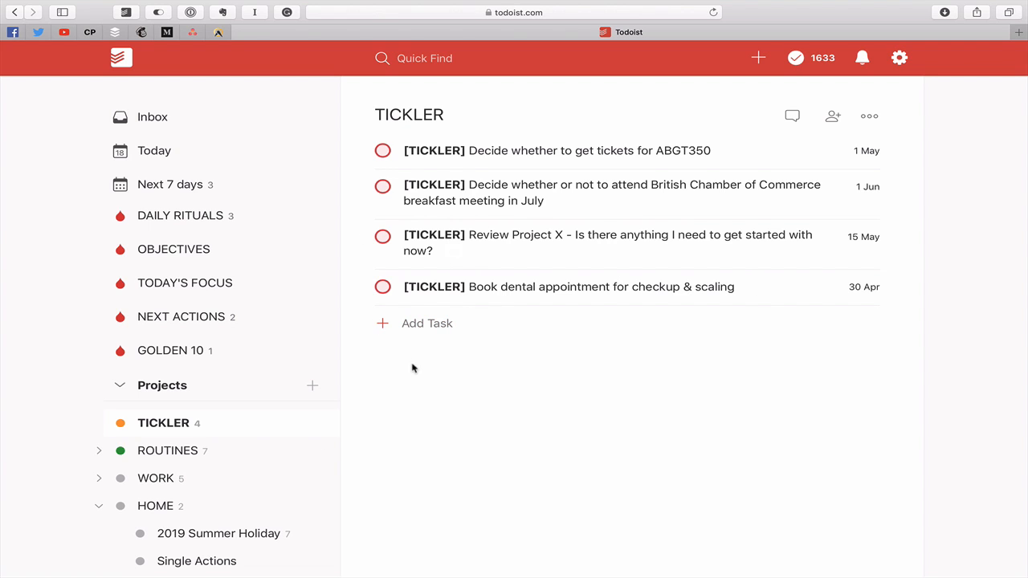
Step: Start a new TICKLER task named "!![TICKLER]!! Review this year's holiday plans"
click(446, 327)
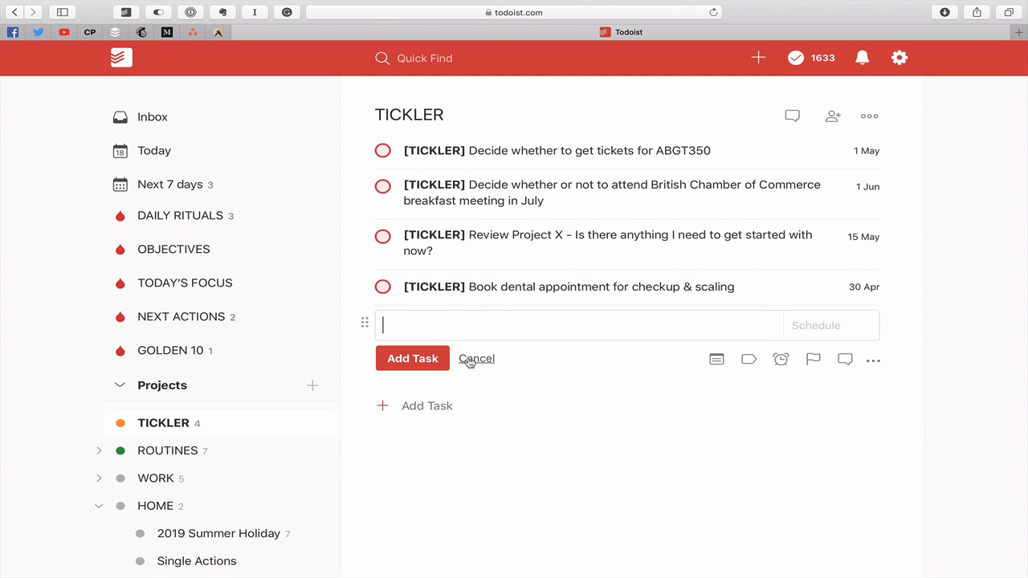
text(!!1)
key(BackSpace)
text([TICKLER]!! Review this )
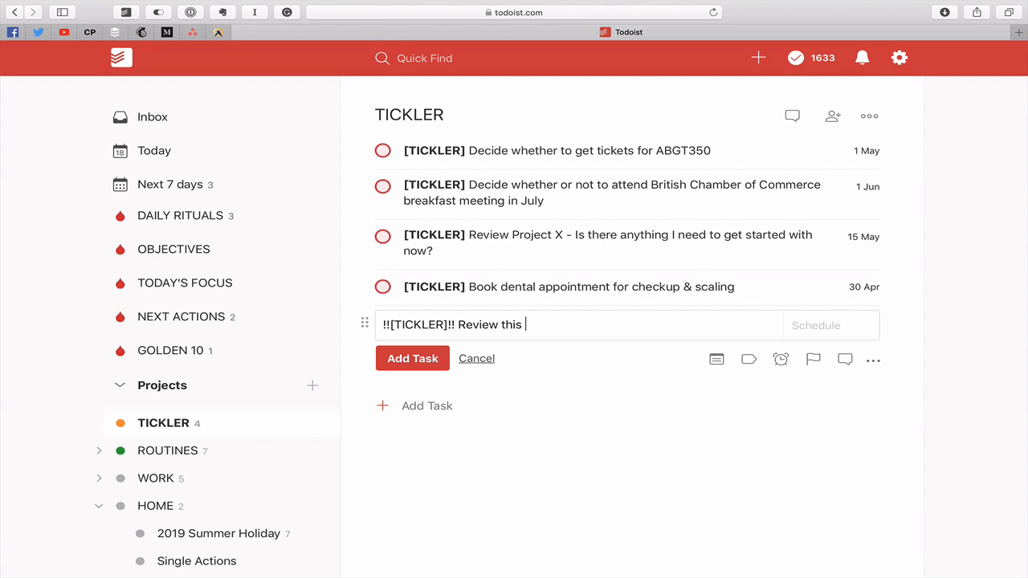
text(year's holiday plans)
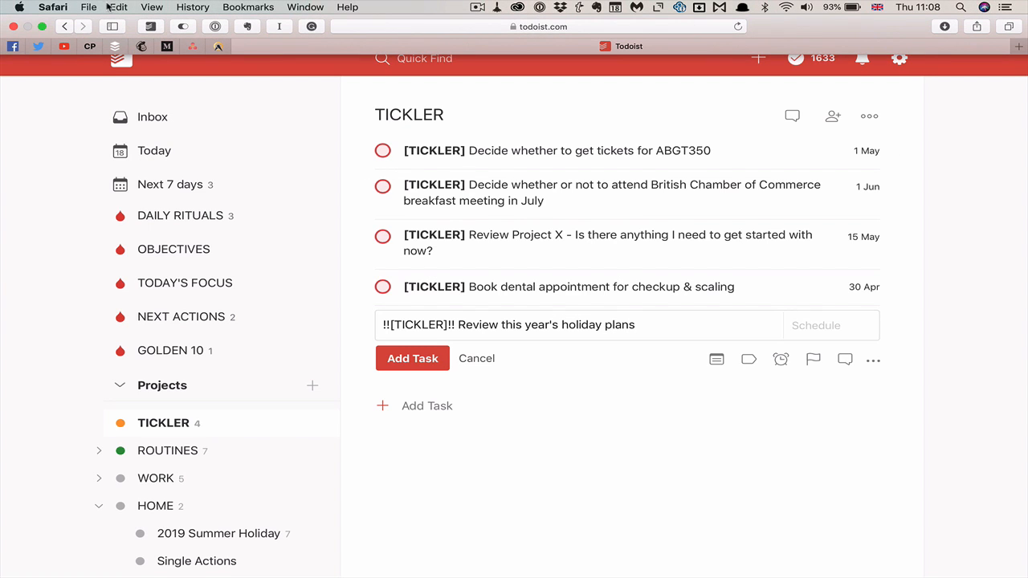
Step: Insert an airplane emoji at the end of the new holiday plans task name
click(118, 6)
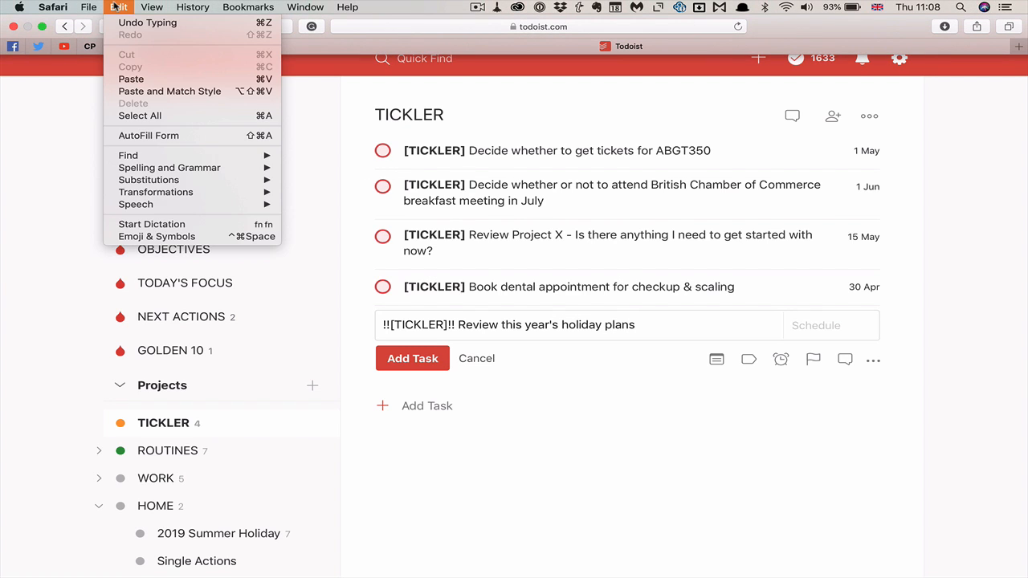
click(136, 228)
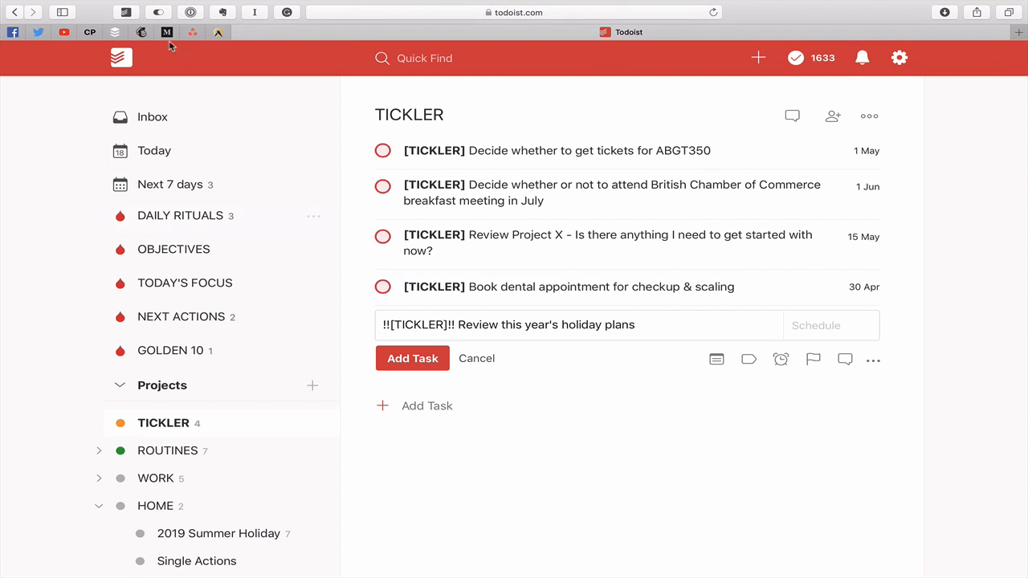
click(639, 392)
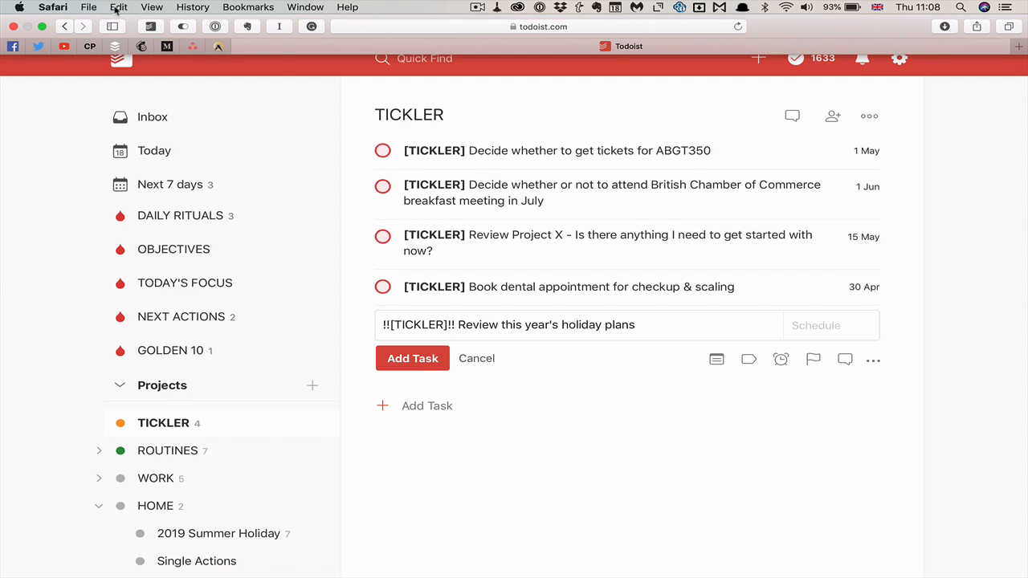
click(117, 6)
click(135, 234)
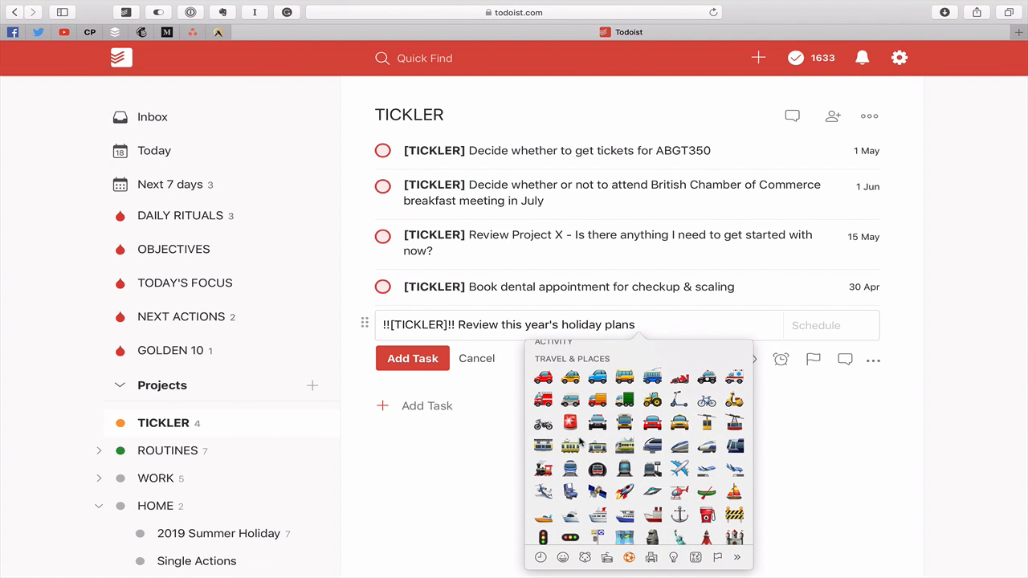
click(679, 469)
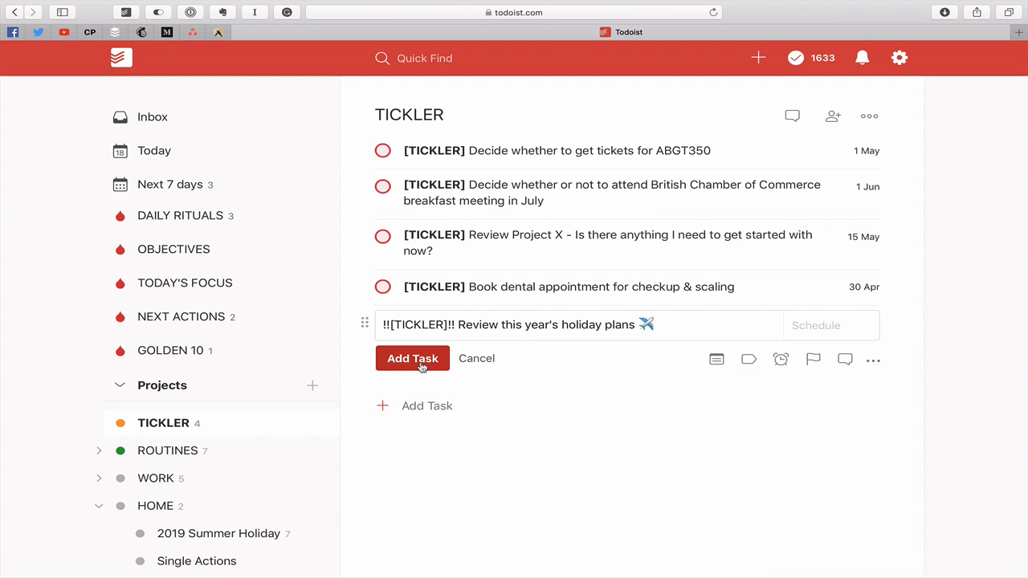
Step: Schedule the holiday plans task for 1 May with the red priority flag and add it to TICKLER
click(802, 325)
text(1 May)
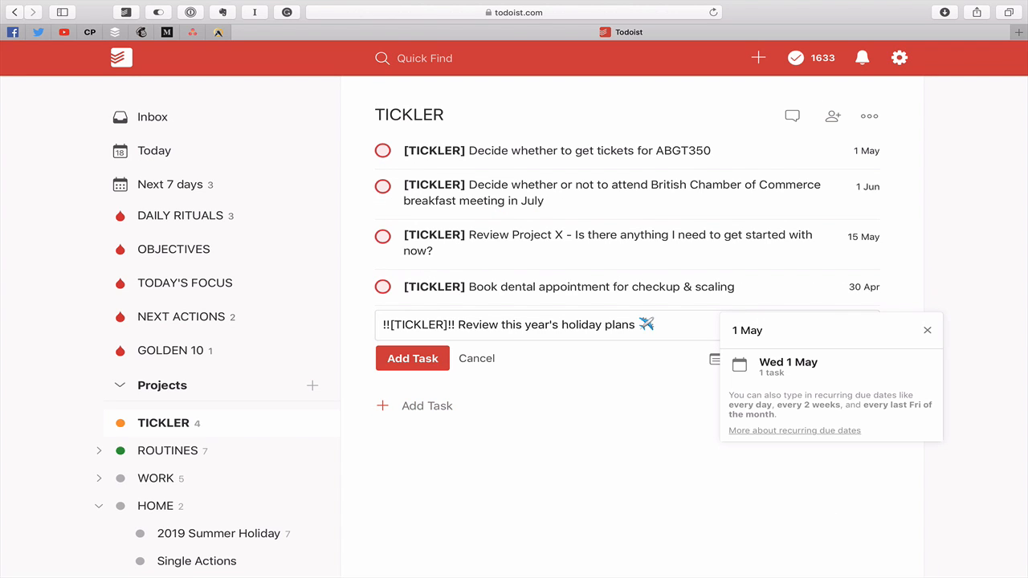
key(Return)
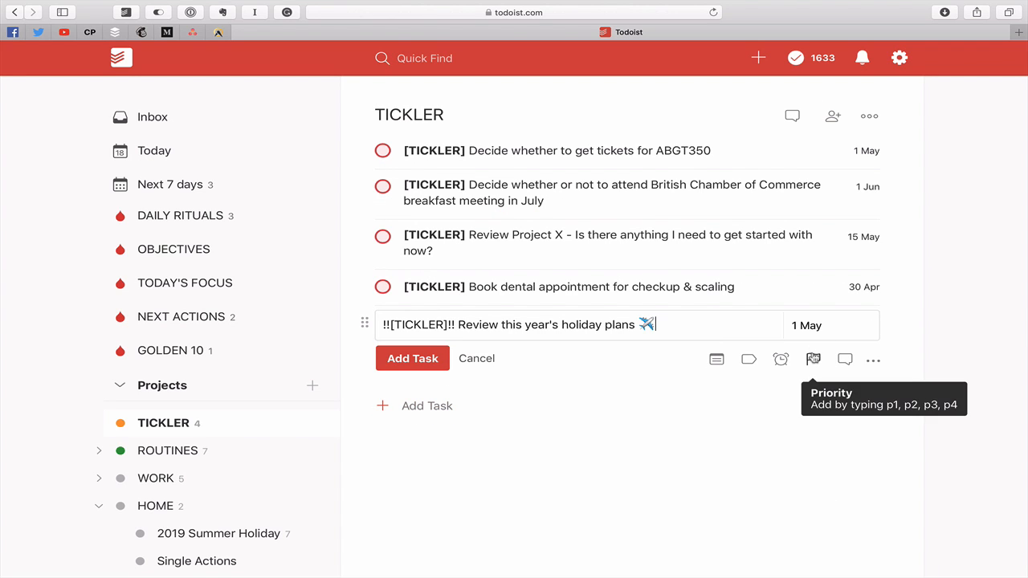
click(813, 357)
click(724, 417)
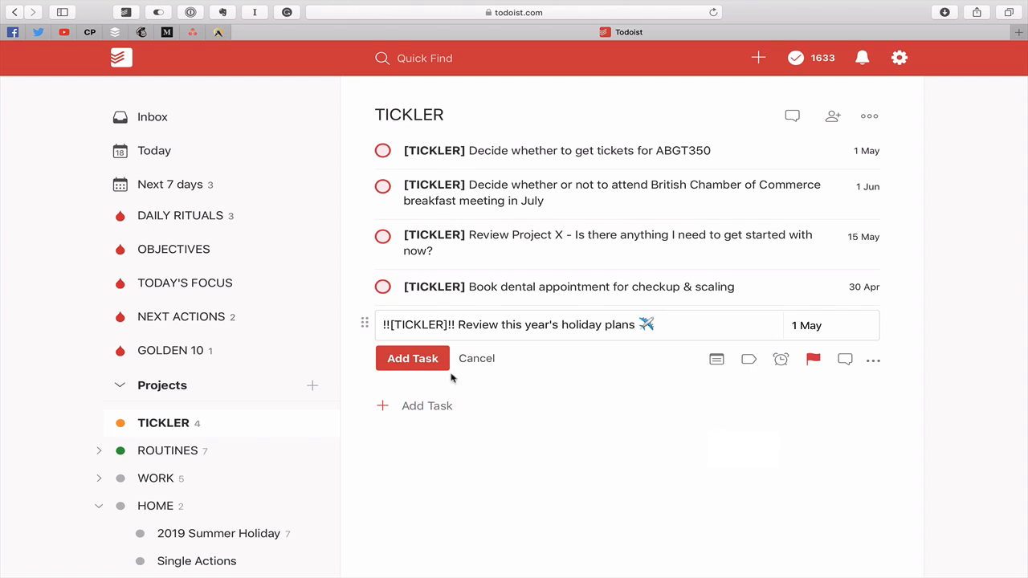
click(413, 359)
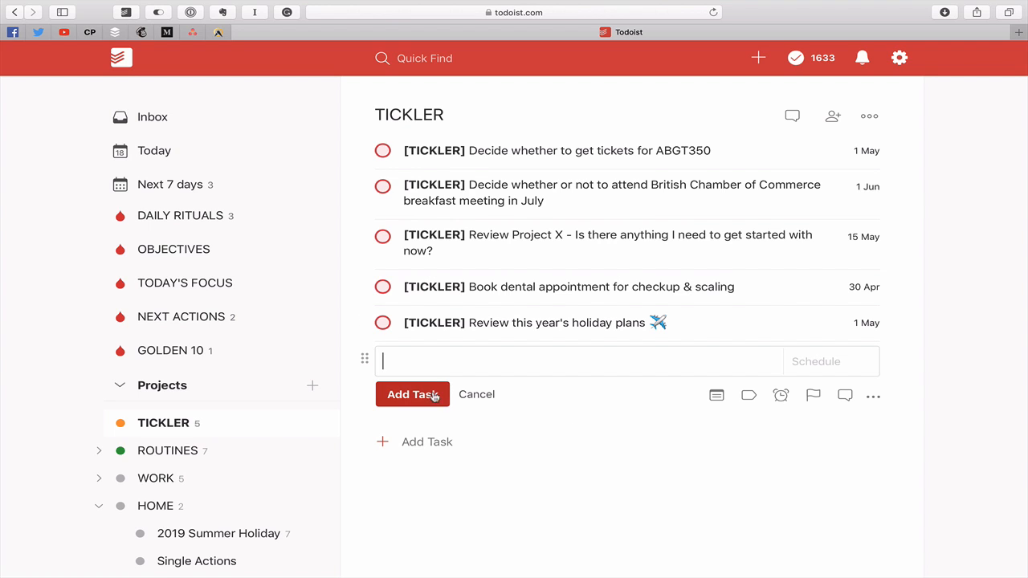
click(472, 394)
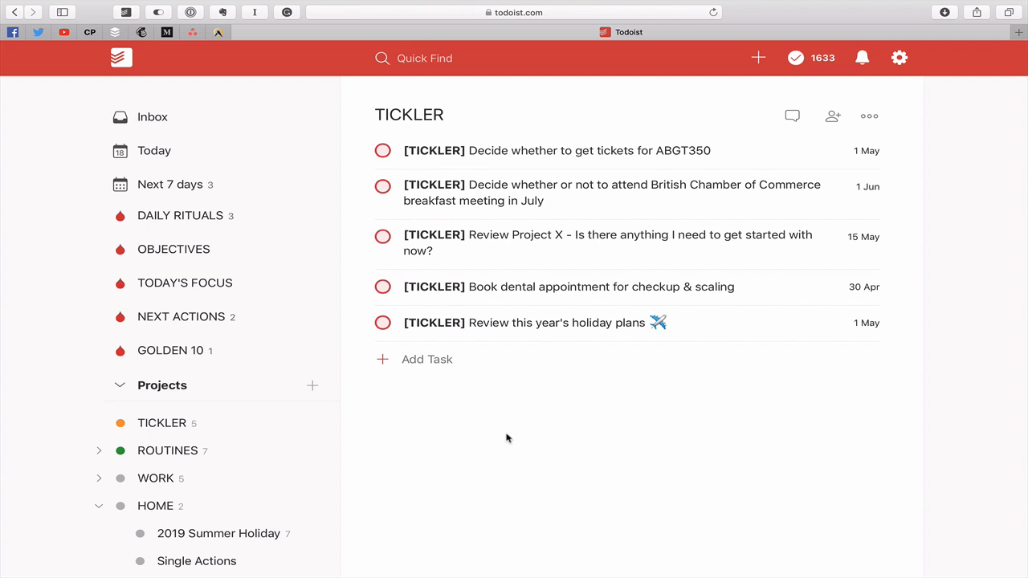
Step: Sort the TICKLER tasks by date
key(shift+d)
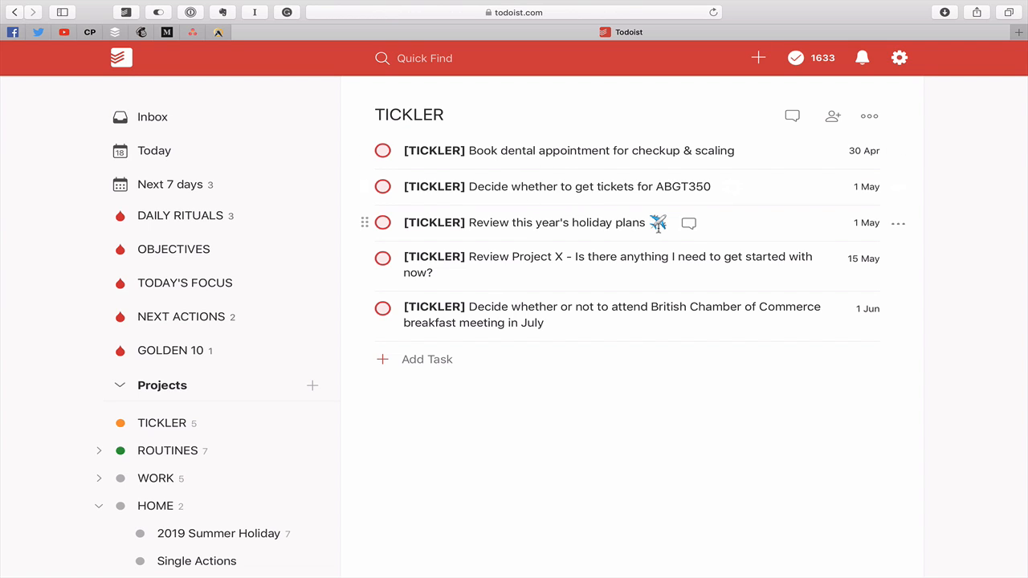
Step: In the 2019 Summer Holiday project, start a new task beginning with the bold prefix "!![REMINDER]!!"
click(247, 532)
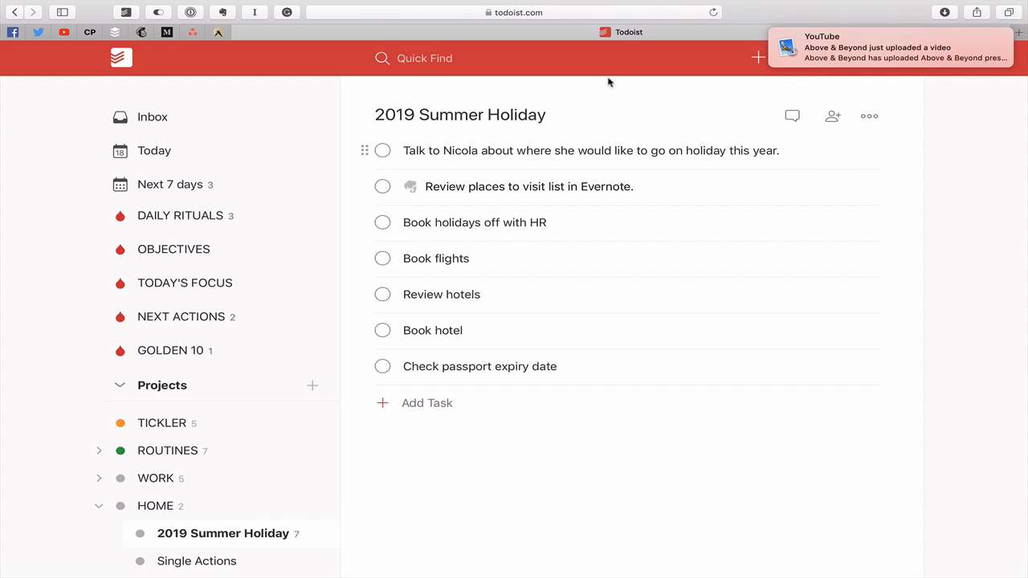
mouse_move(841, 73)
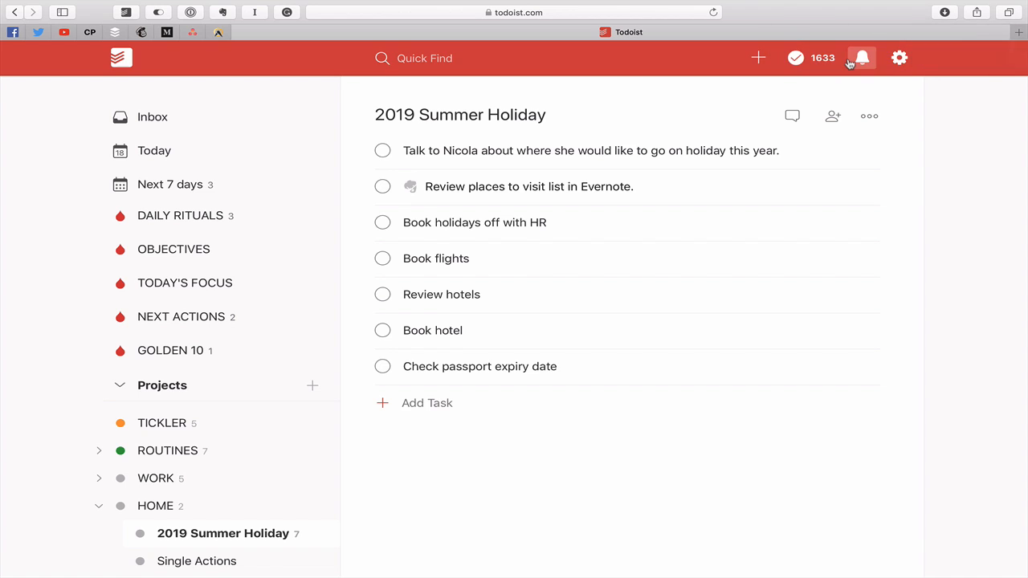
click(448, 406)
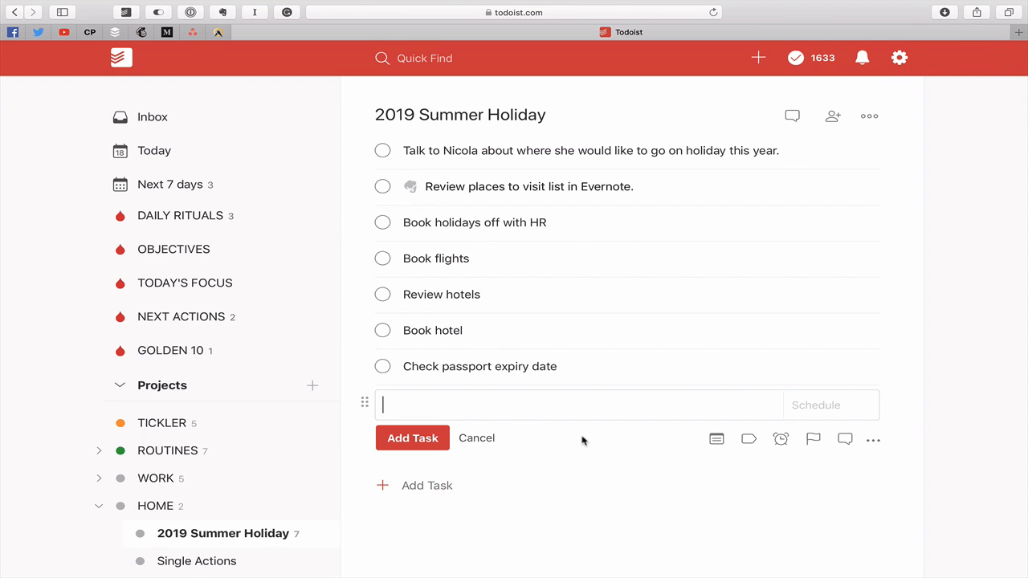
text([REMINDER])
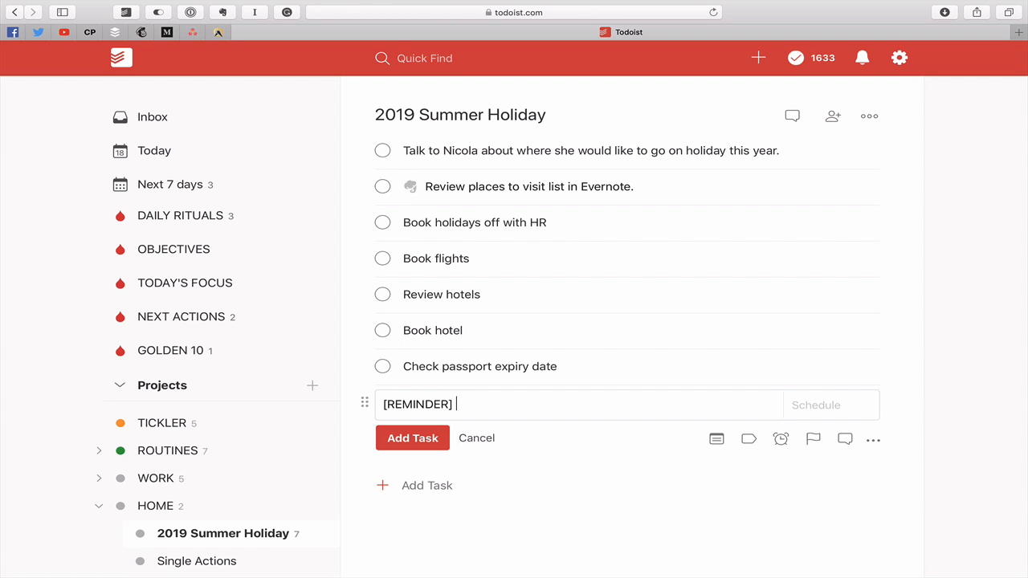
key(BackSpace)
text(!!)
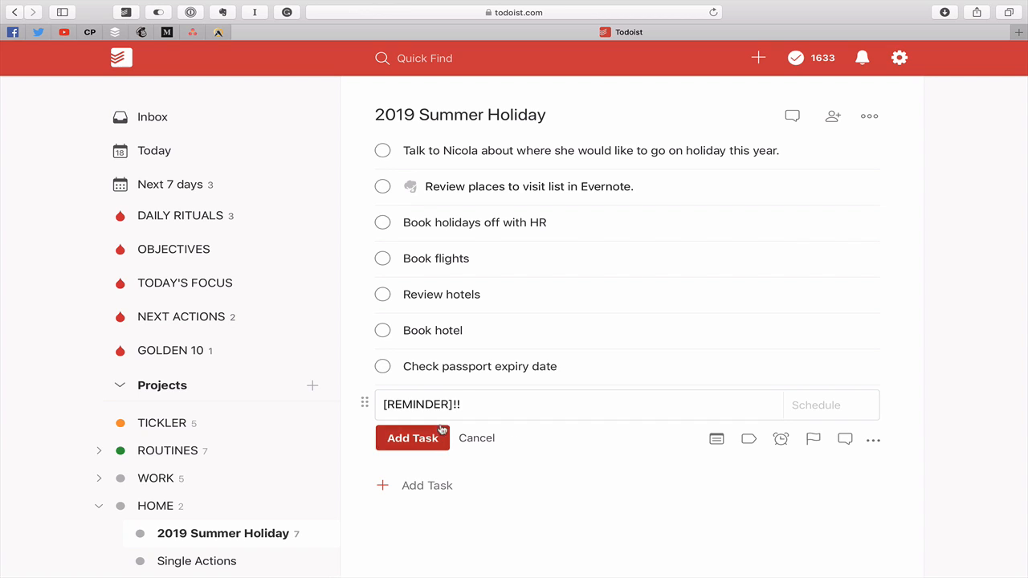
click(382, 404)
text(!!)
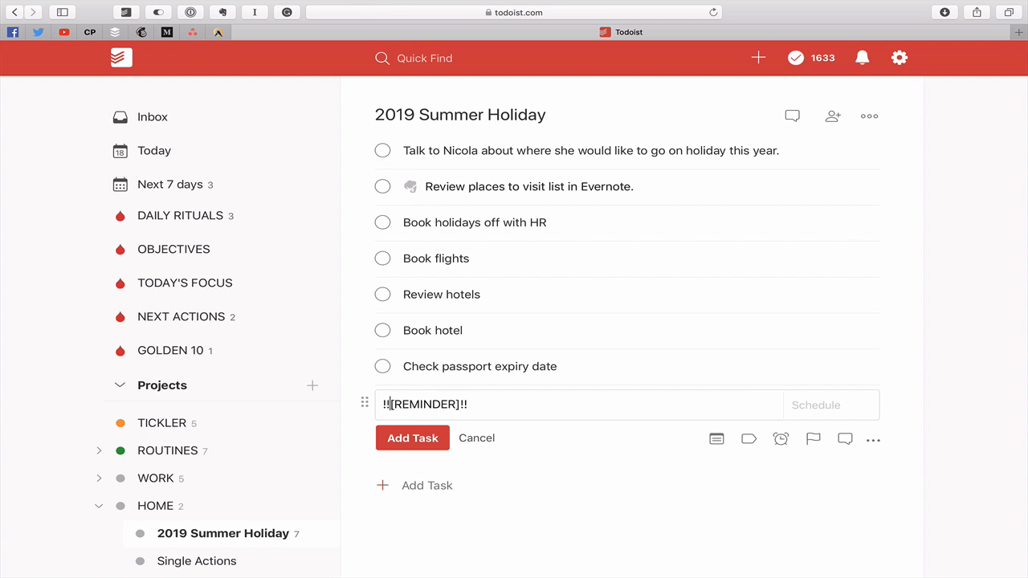
Step: Complete the reminder as "Review this year's holiday plans" with due date 1 May and priority p1, and add it
click(480, 398)
text(Review this year)
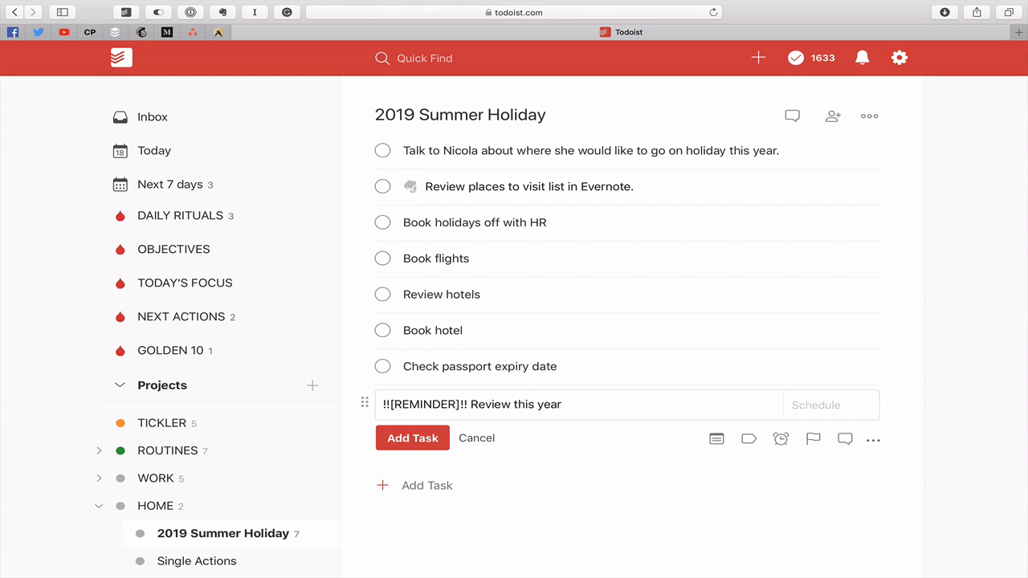
text('s holiday plans)
text(1 )
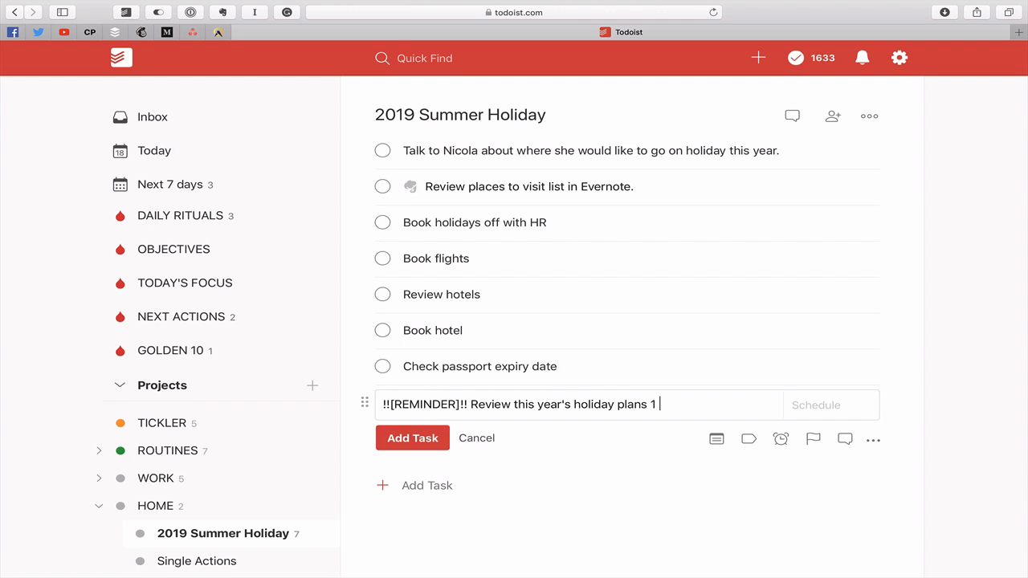
text(May)
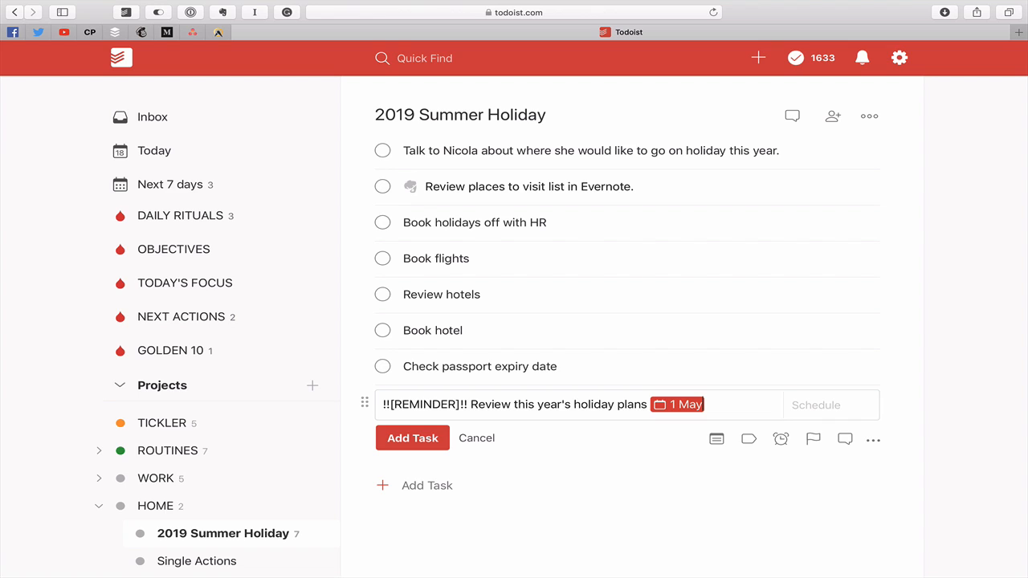
text(p1)
click(413, 440)
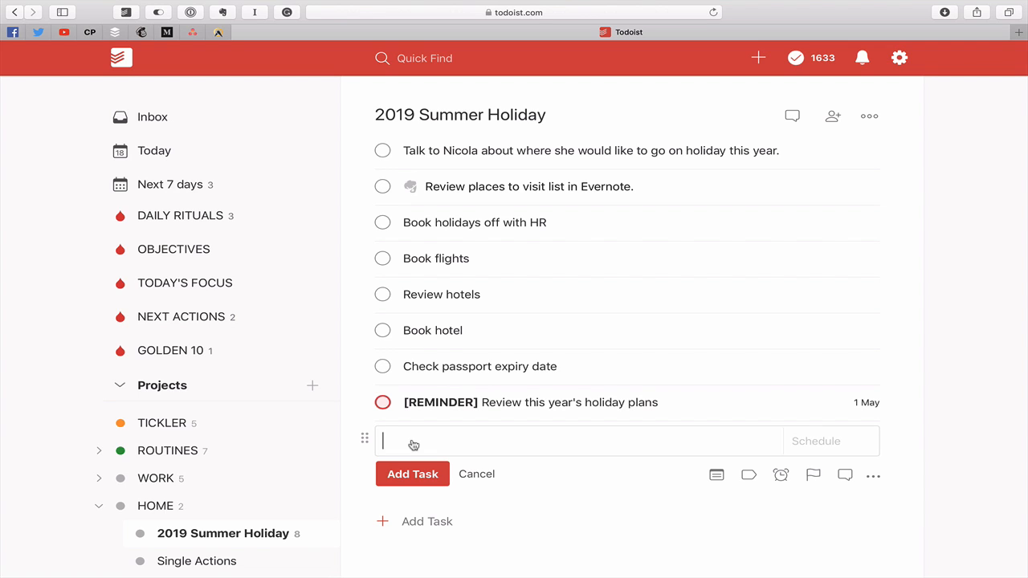
click(481, 475)
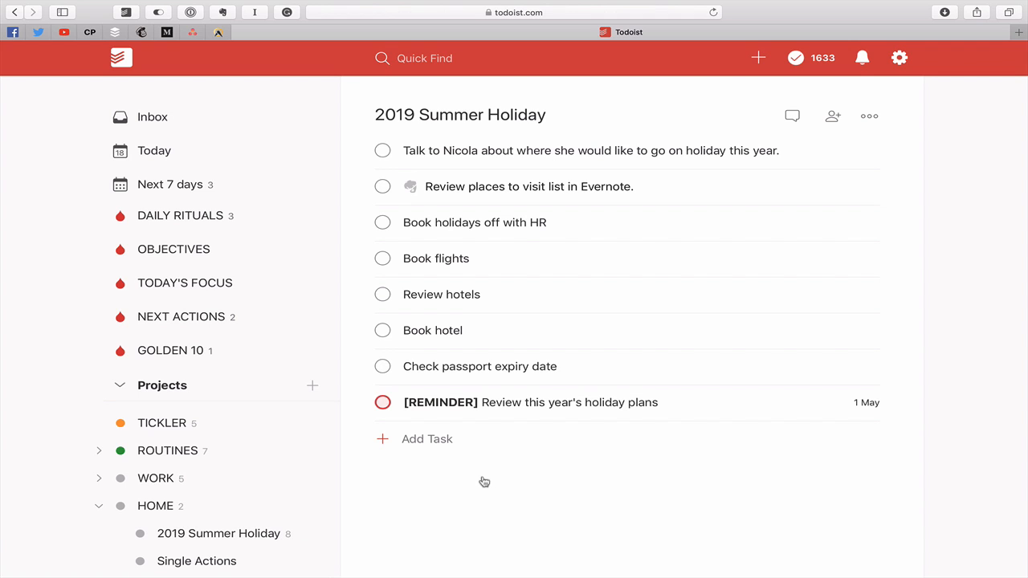
Step: Sort the 2019 Summer Holiday tasks so that the [REMINDER] task comes first
key(s)
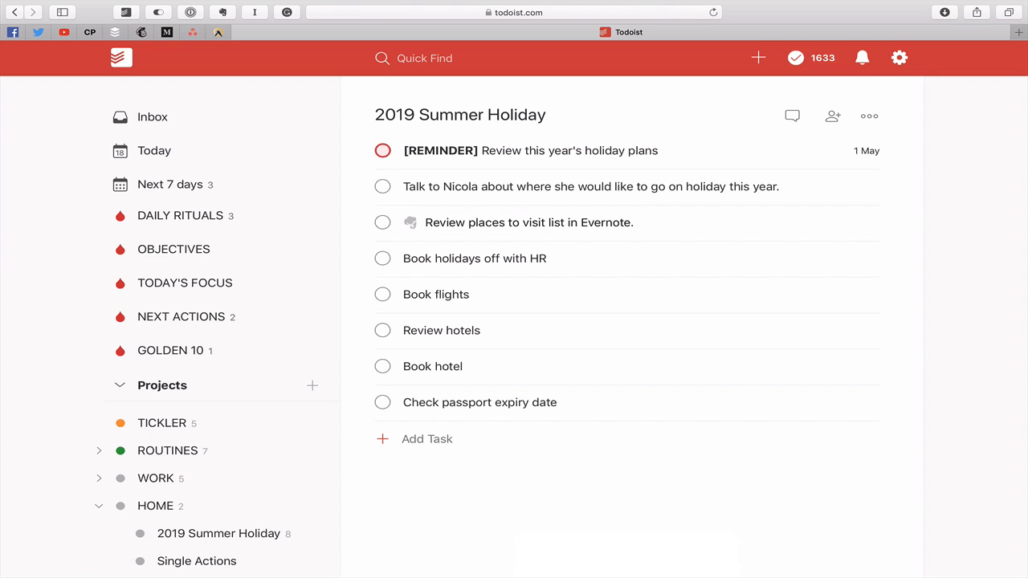
Step: Open Project X under WORK and look over its task list
click(118, 477)
click(192, 532)
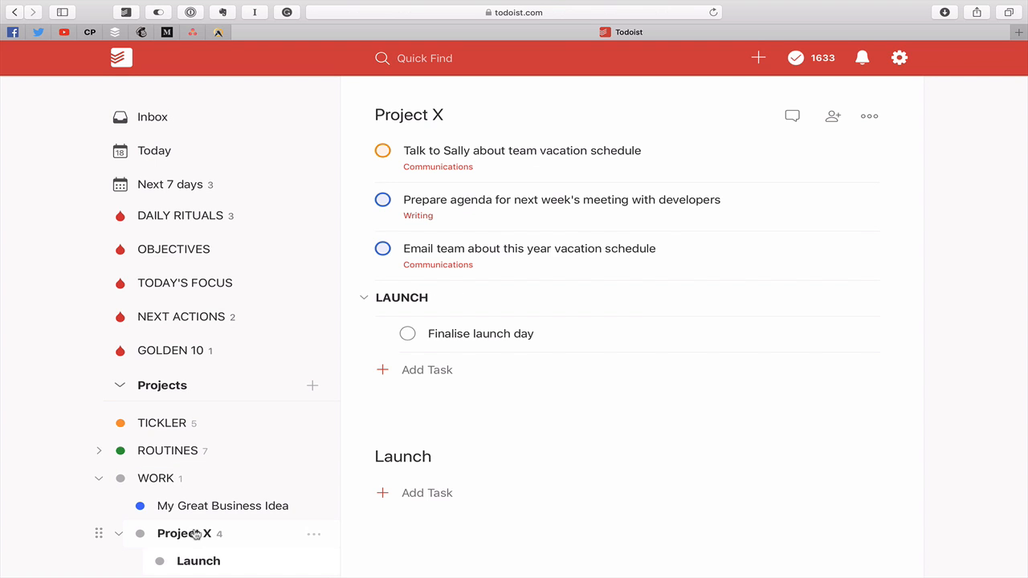
scroll(480, 402, down, 2)
scroll(480, 401, up, 2)
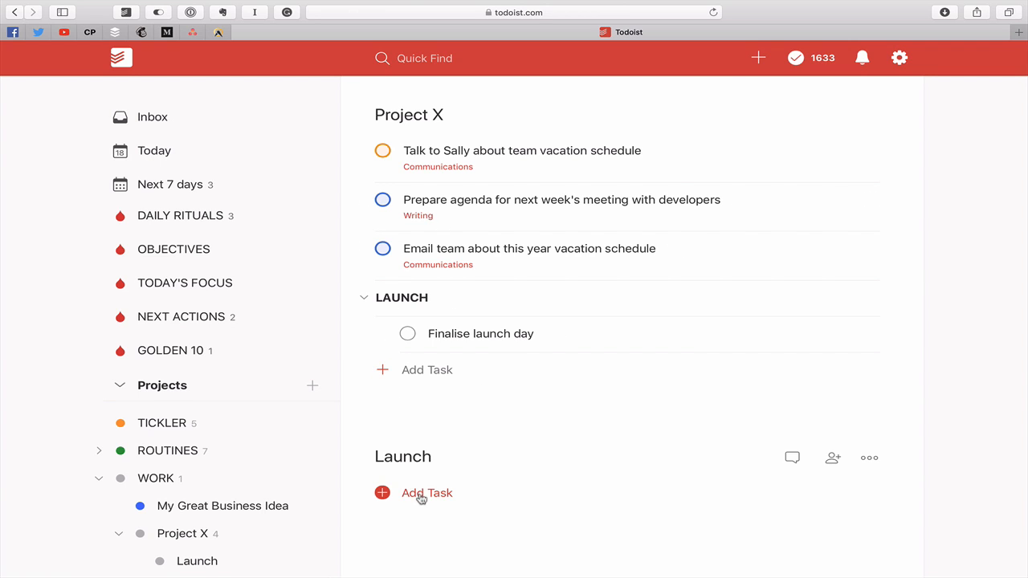
Step: Add the task "!![REMINDER]!! Review Project X" to Project X with priority p1 and due date 15 May
click(431, 372)
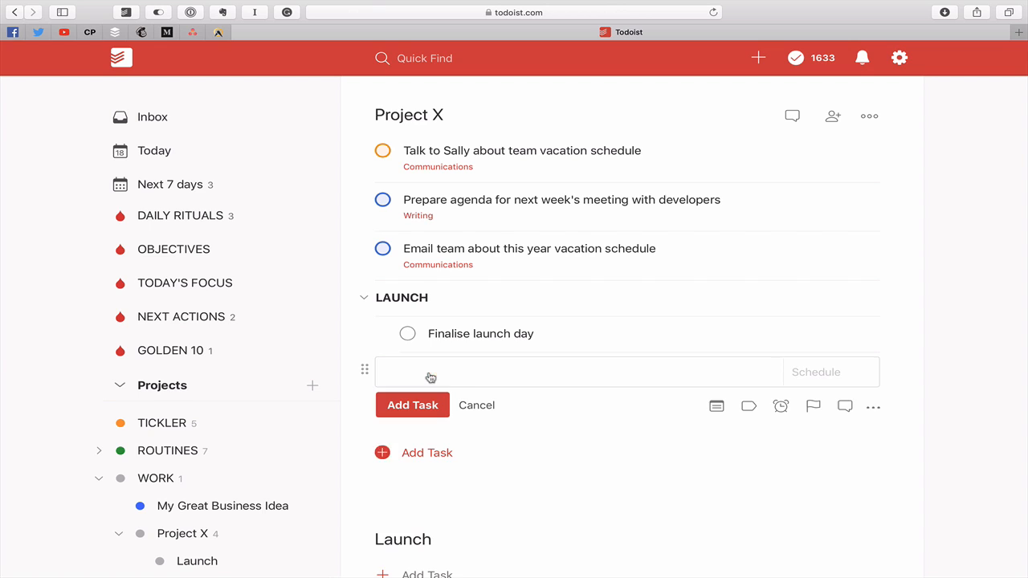
text([REMINDER]!!)
click(379, 371)
text(!! Review P)
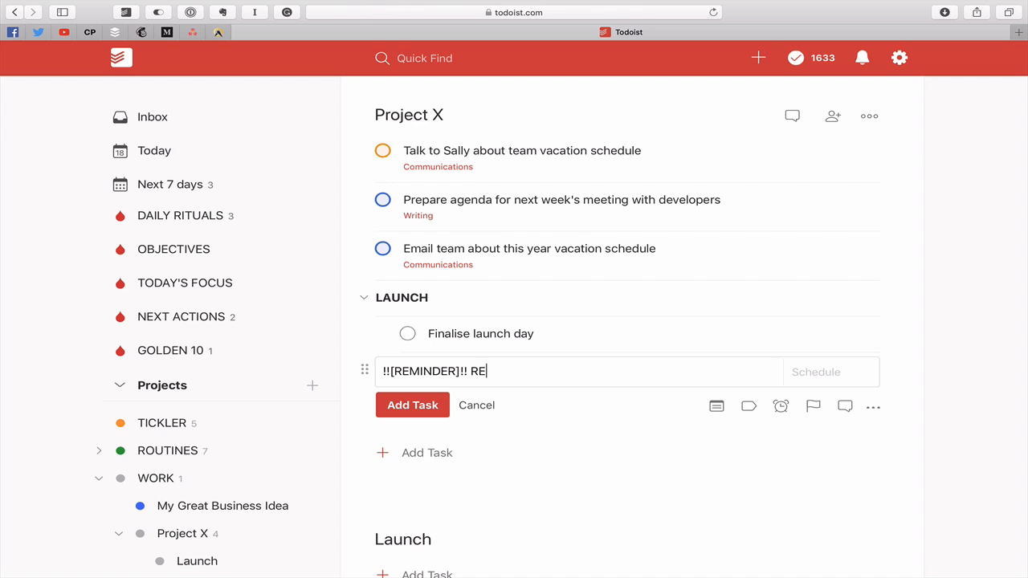
text(roject X p1)
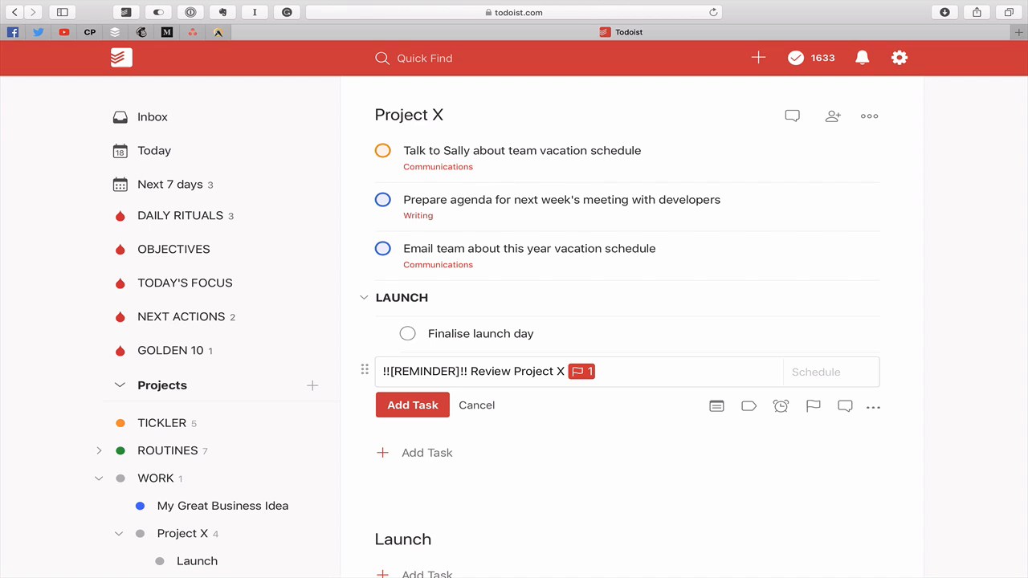
text(15 May)
key(Return)
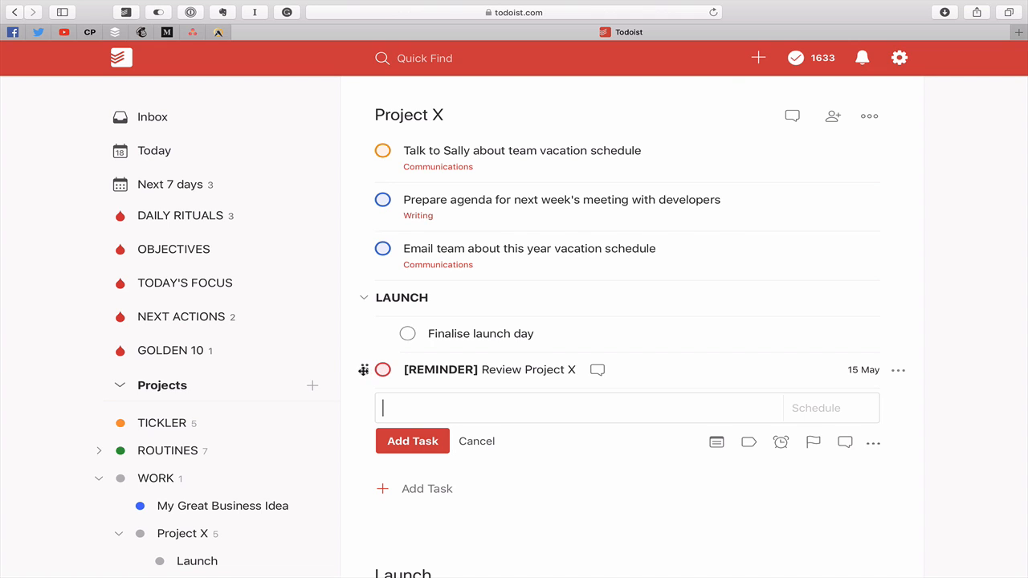
Step: Move the [REMINDER] Review Project X task to the top of the list and close the empty task entry
drag(364, 370, 356, 156)
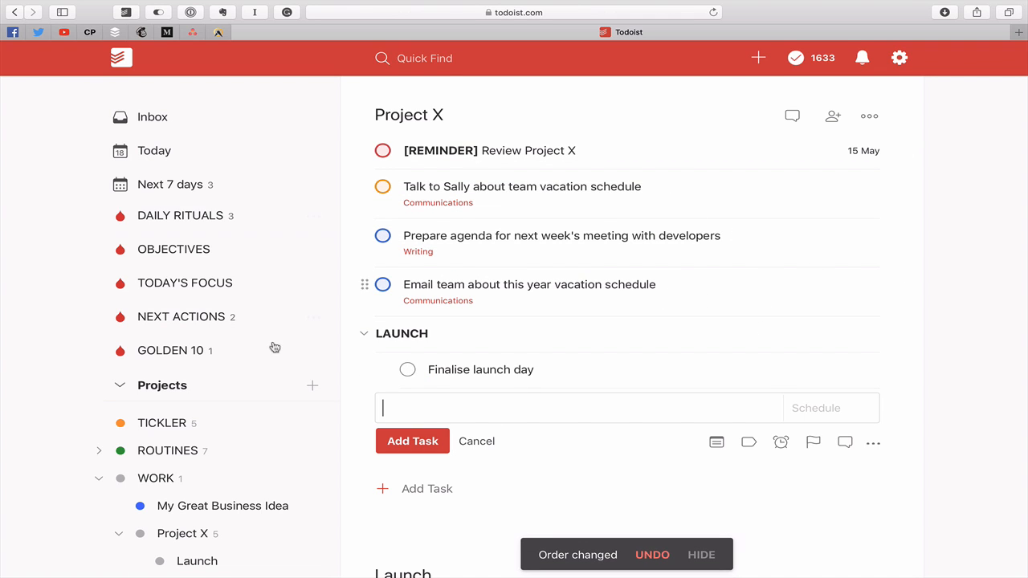
click(483, 445)
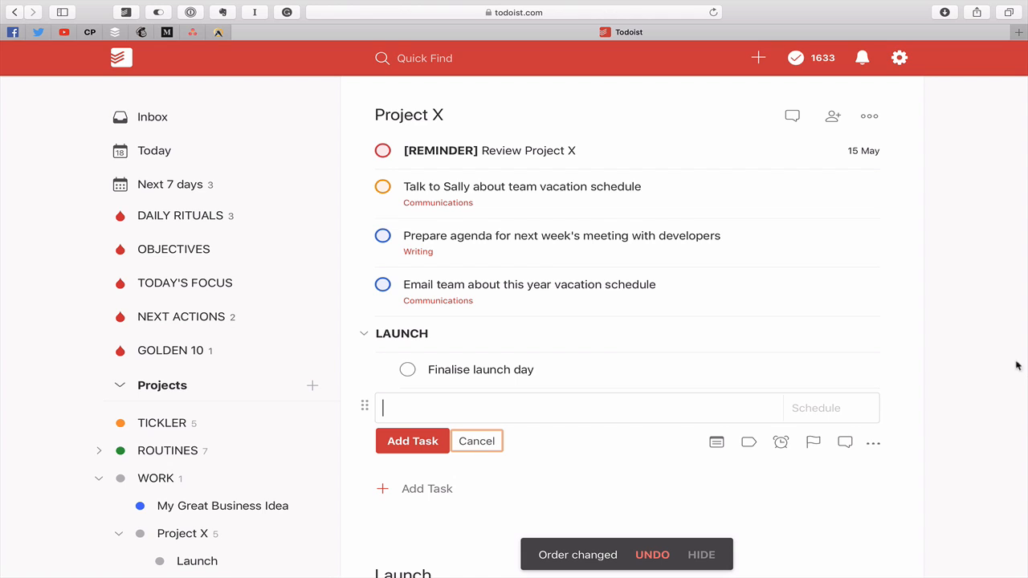
click(479, 442)
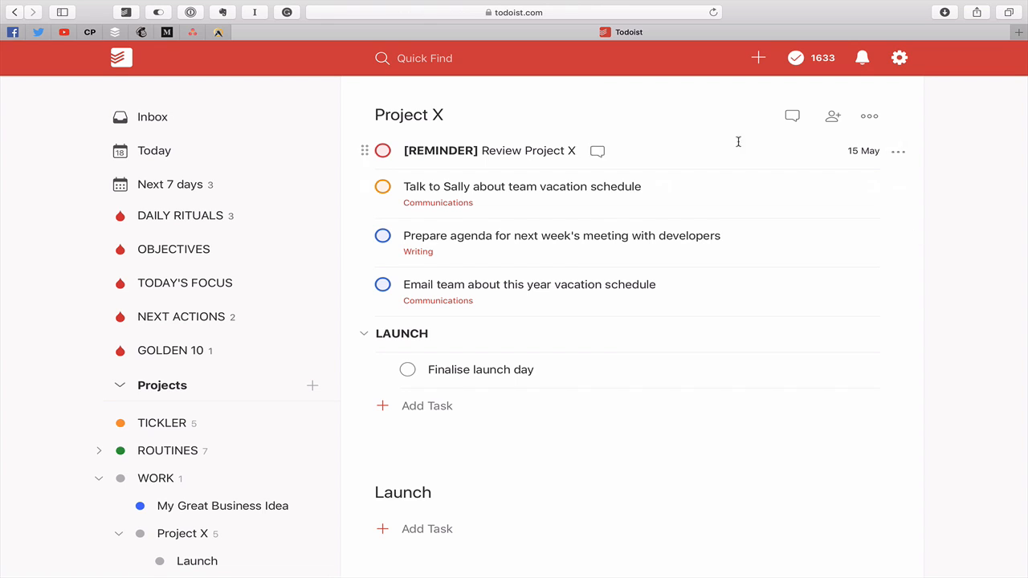
Step: Reopen the TICKLER project to view its dated tasks
click(170, 427)
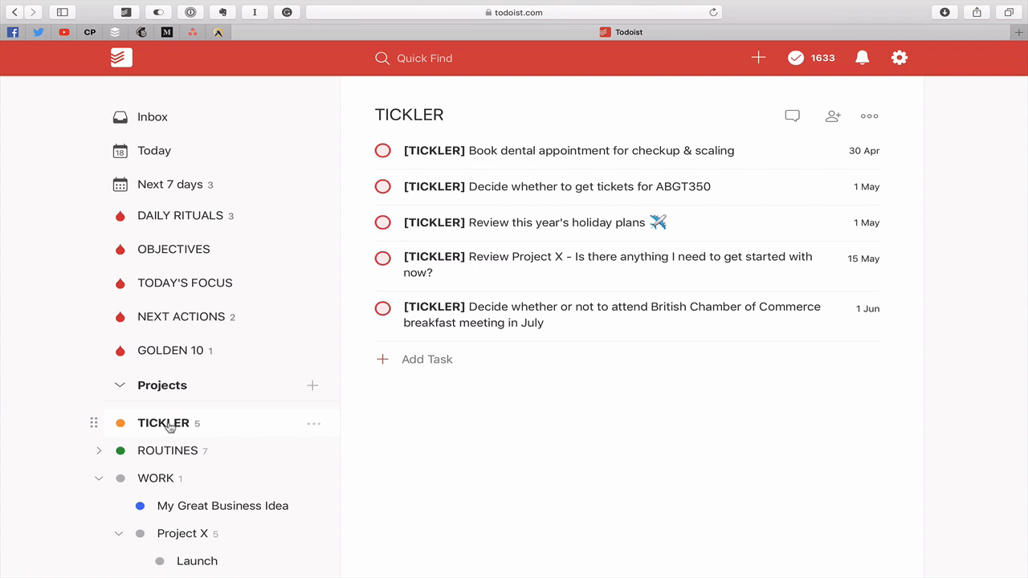